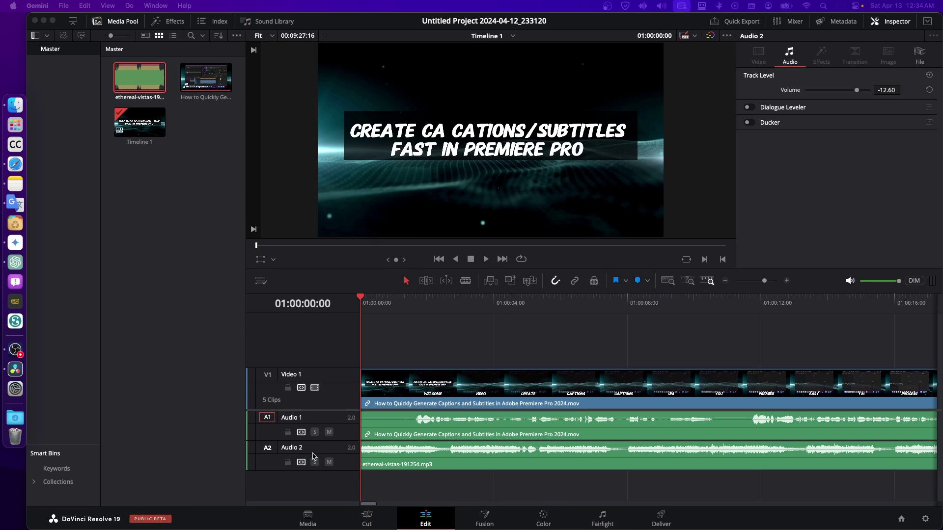
# - Select the music clip and bring up the Audio 2 track's settings in the Inspector
pyautogui.click(402, 465)
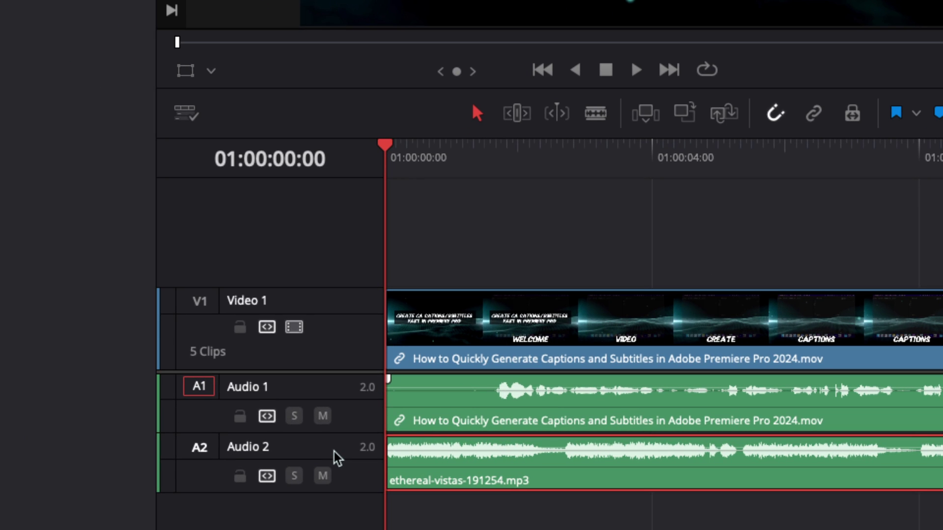
pyautogui.doubleClick(332, 456)
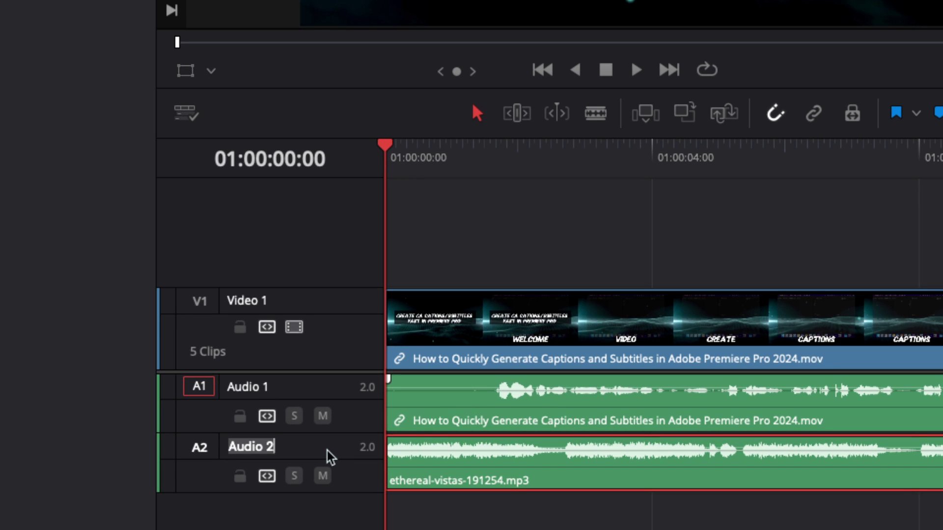
pyautogui.click(348, 471)
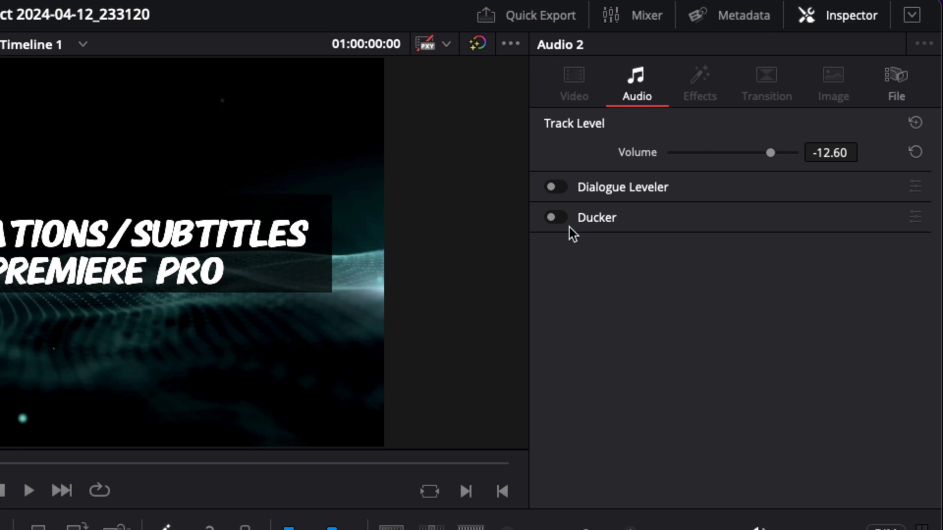
# - Enable the Audio 2 Ducker, keep Audio 1 as its source, and set Duck Level to 18.0
pyautogui.click(558, 224)
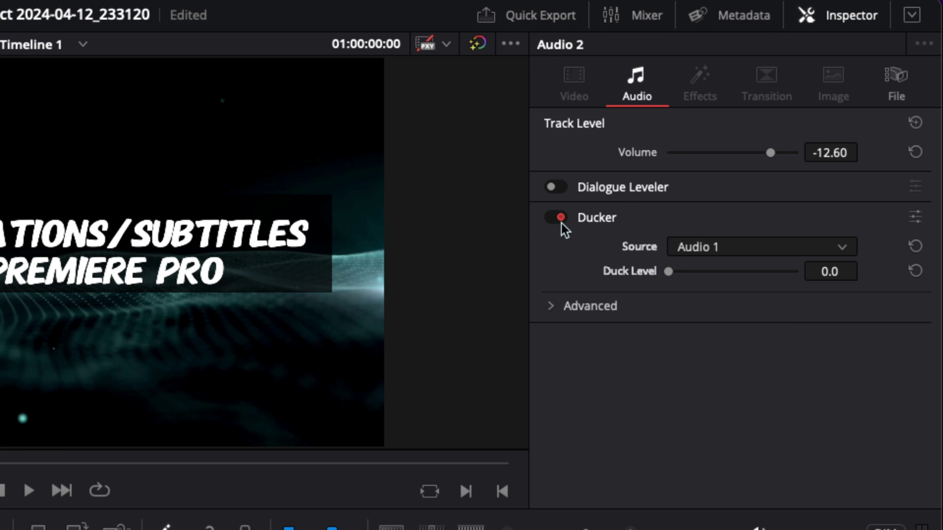
pyautogui.click(685, 253)
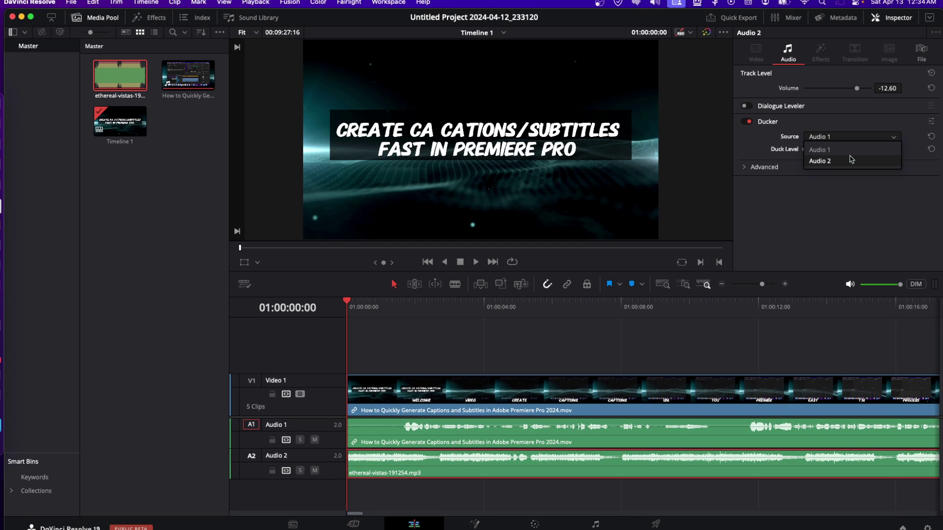
pyautogui.click(842, 201)
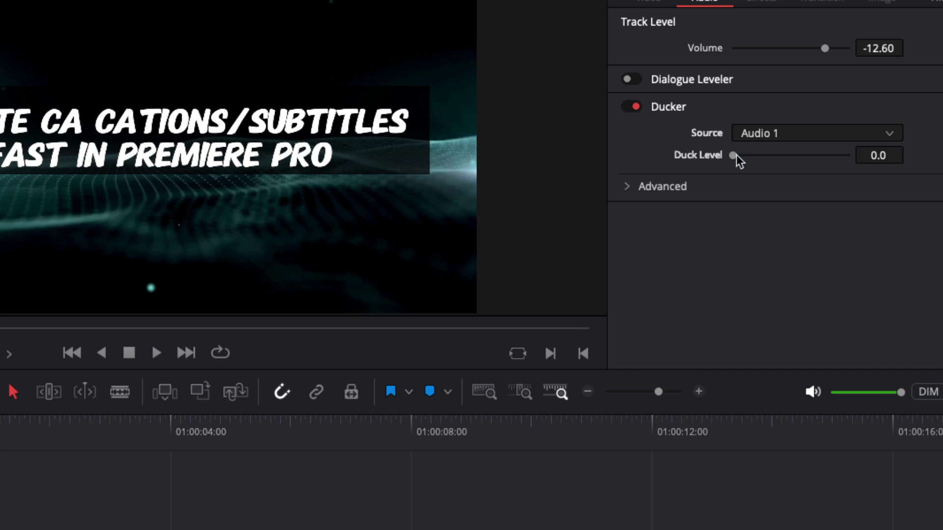
pyautogui.moveTo(734, 154); pyautogui.dragTo(812, 165)
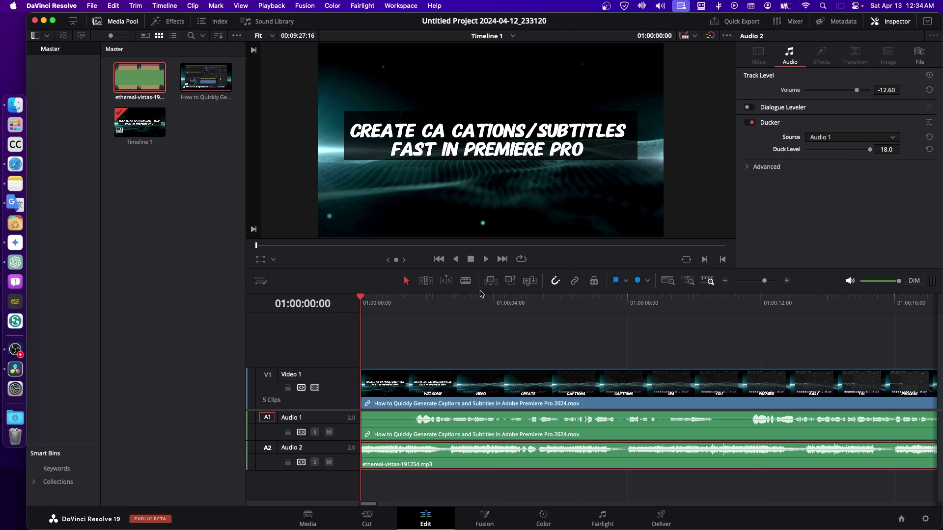
# - Play a few seconds of the ducked mix, rewind to the start, and play it again
pyautogui.press('space')
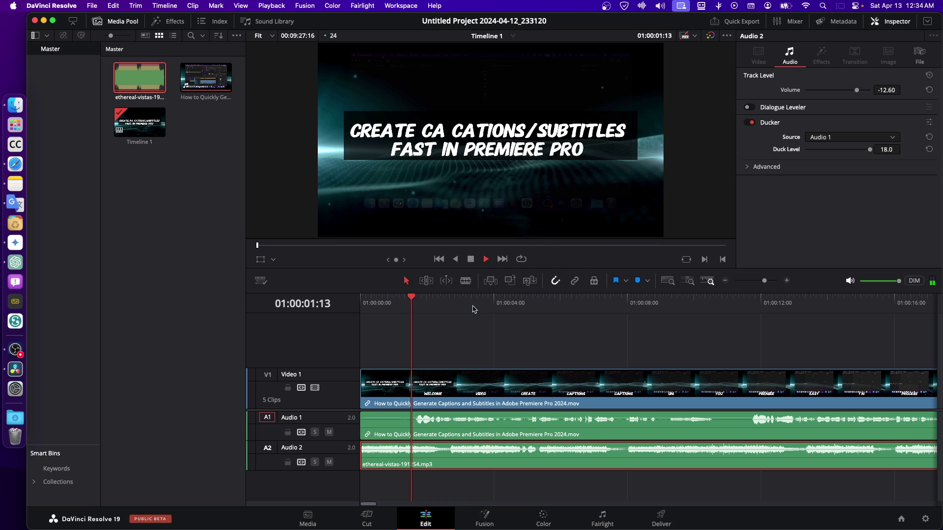
pyautogui.press('space')
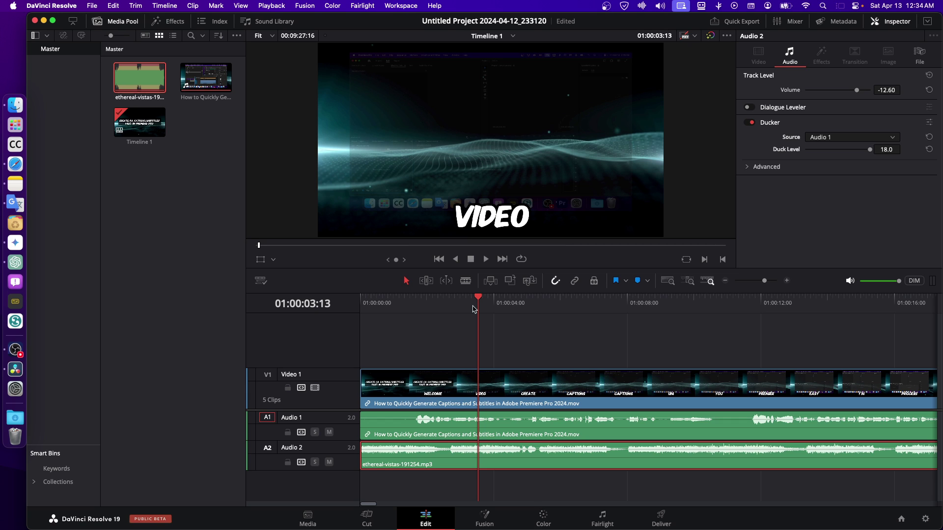
pyautogui.press('Home')
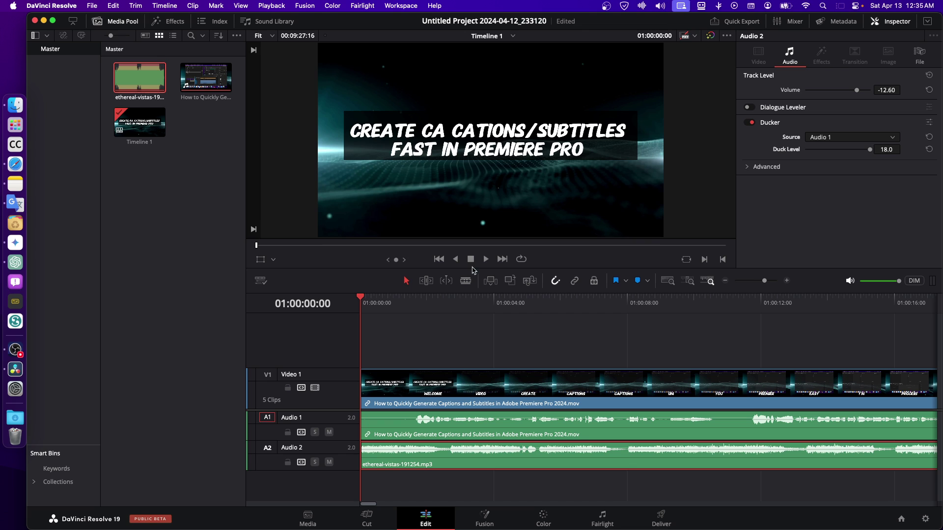
pyautogui.press('space')
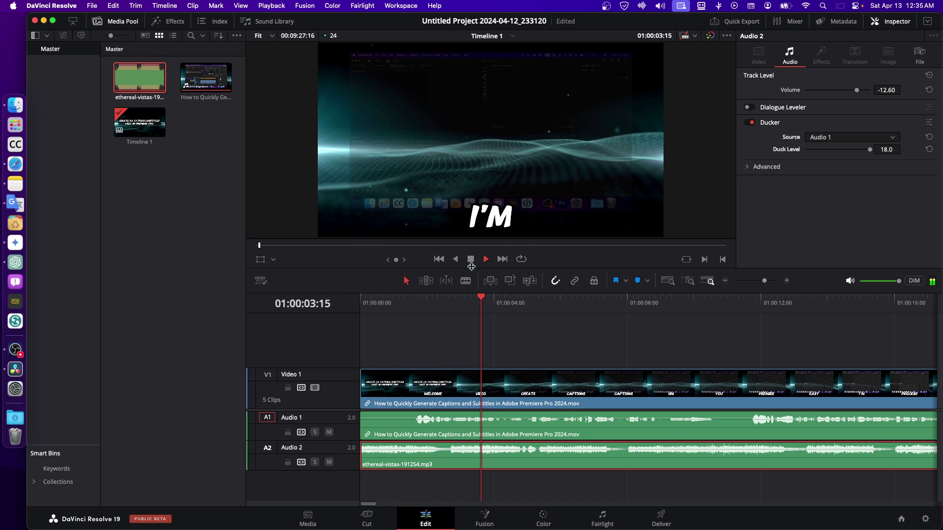
pyautogui.press('space')
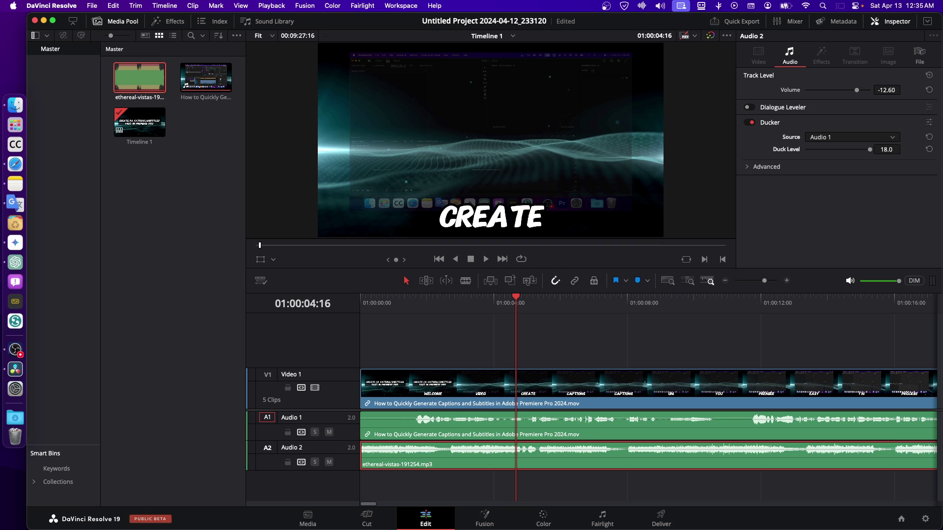
# - Raise the macOS system volume from the menu bar sound controls, then return to Resolve
pyautogui.click(661, 7)
pyautogui.click(703, 38)
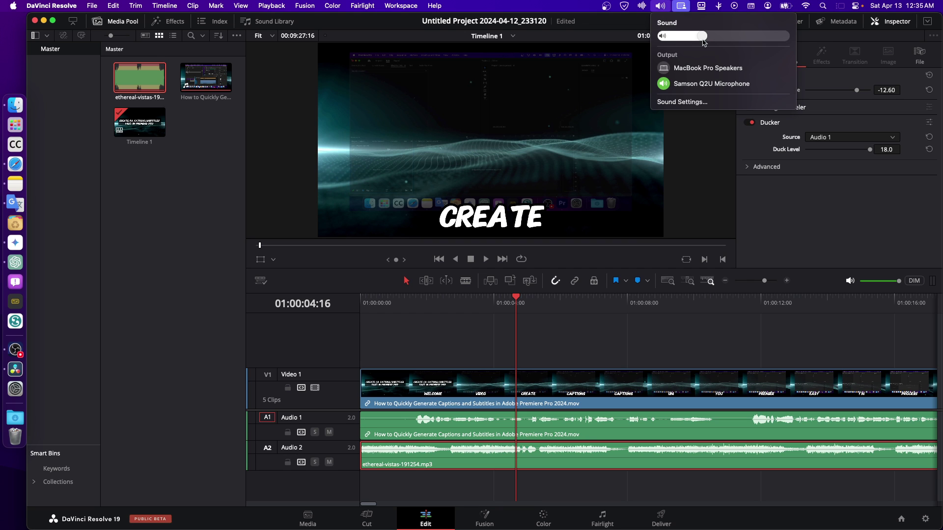
pyautogui.moveTo(702, 39); pyautogui.dragTo(720, 38)
pyautogui.click(475, 302)
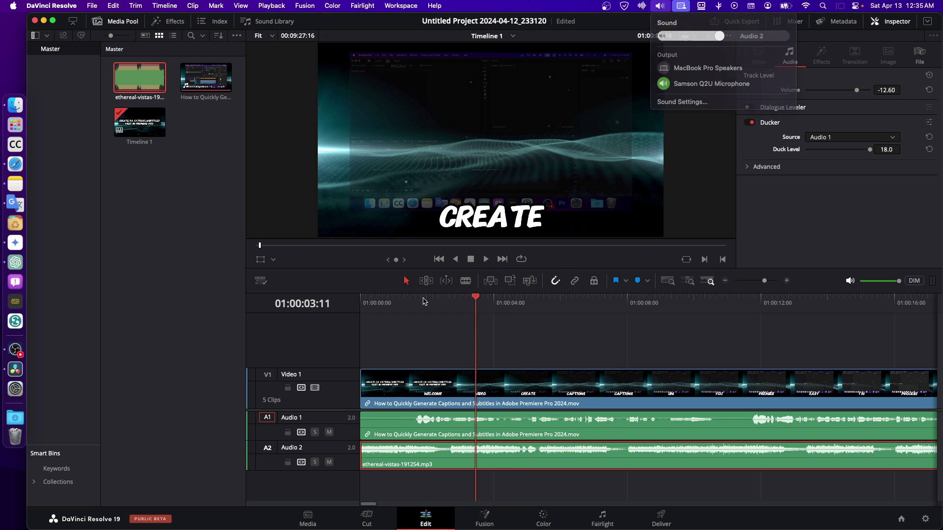
# - Replay about three seconds from the timeline start, then switch to Gemini
pyautogui.press('Home')
pyautogui.press('space')
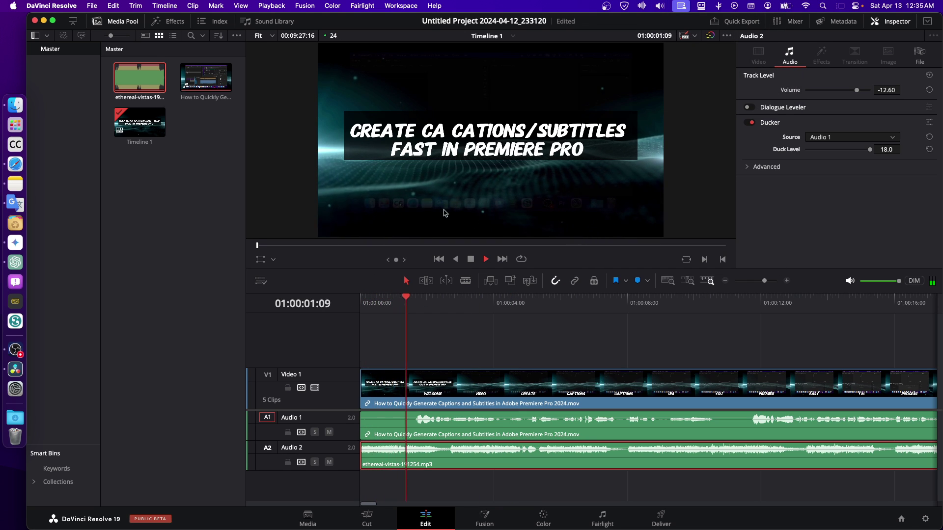
pyautogui.press('space')
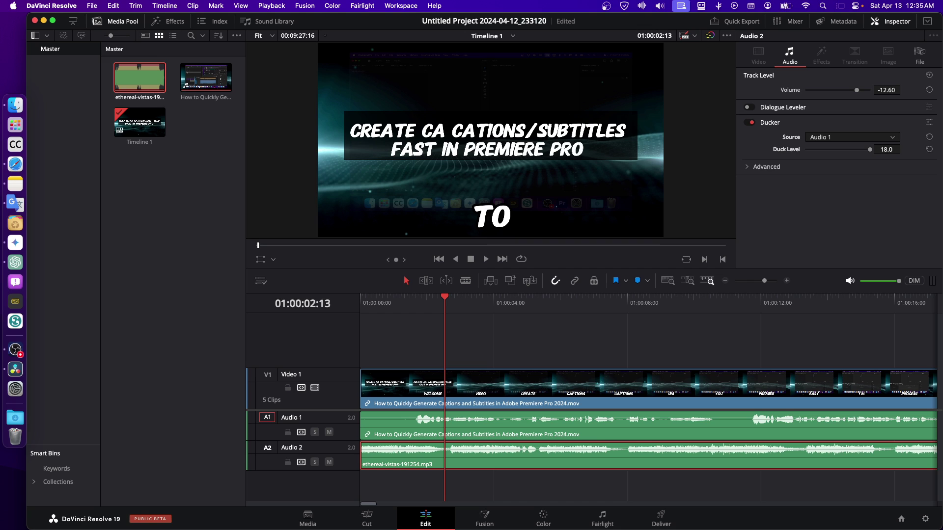
pyautogui.press('super+Tab')
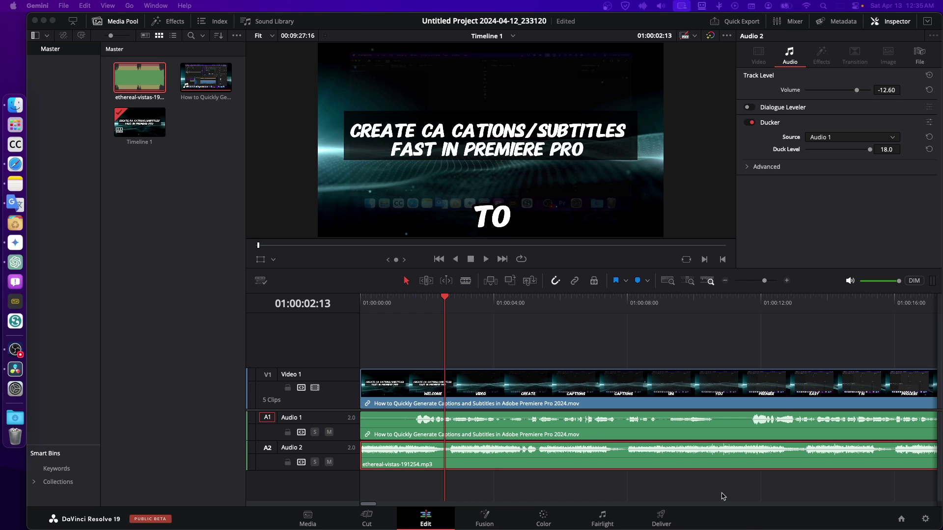
# - Play the timeline from about 01:00:08:13 for four seconds to hear music ducking under narration
pyautogui.click(685, 306)
pyautogui.moveTo(672, 301); pyautogui.dragTo(646, 301)
pyautogui.press('space')
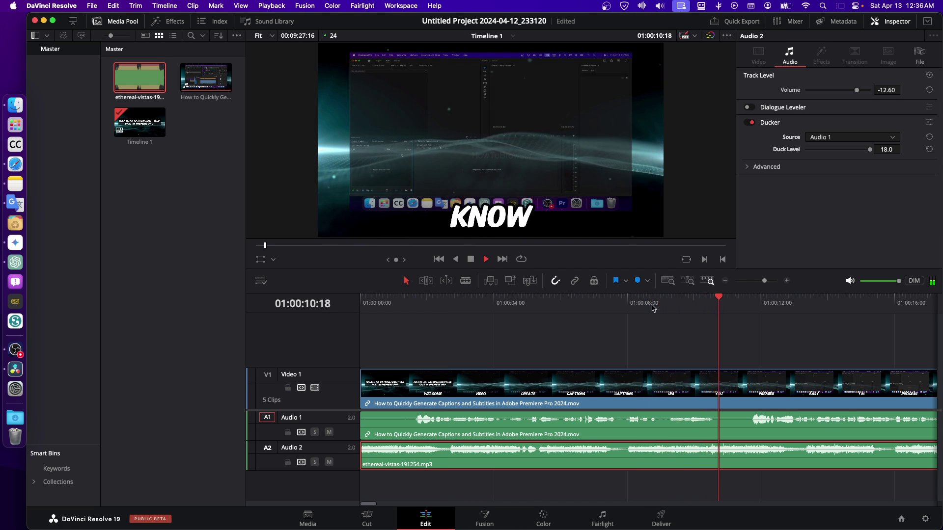
pyautogui.press('space')
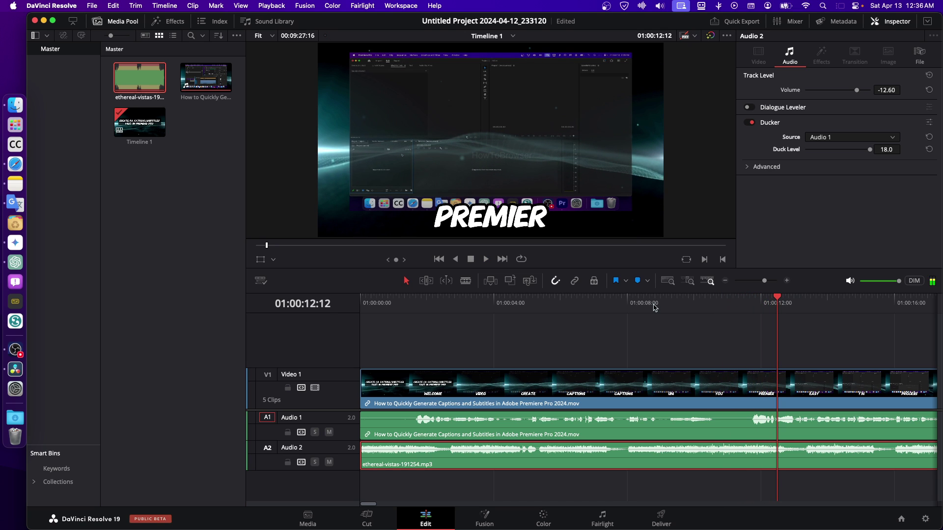